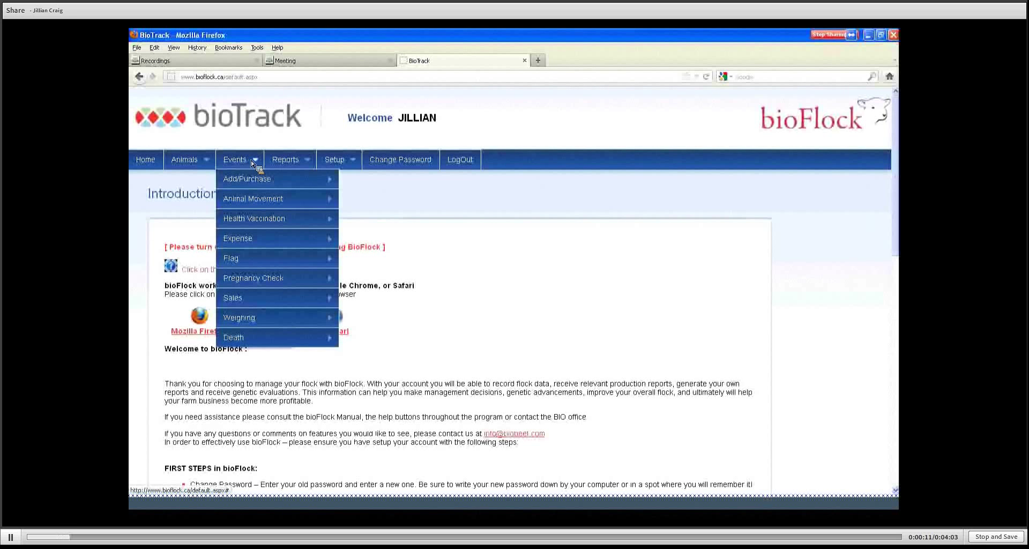
- Open the form for adding an expense event by animal
{"action": "mouse_move", "coordinate": [269, 245]}
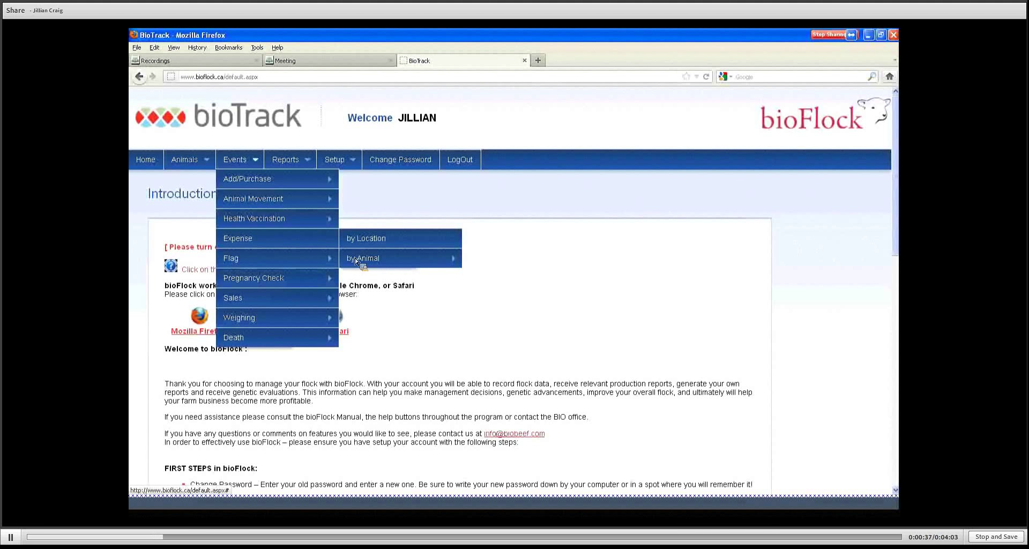
{"action": "mouse_move", "coordinate": [436, 259]}
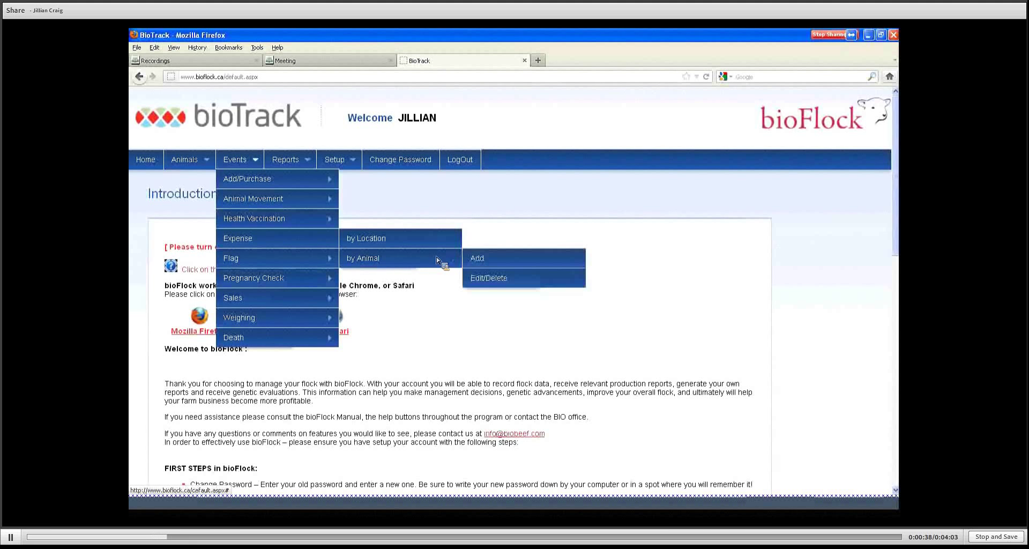
{"action": "left_click", "coordinate": [487, 265]}
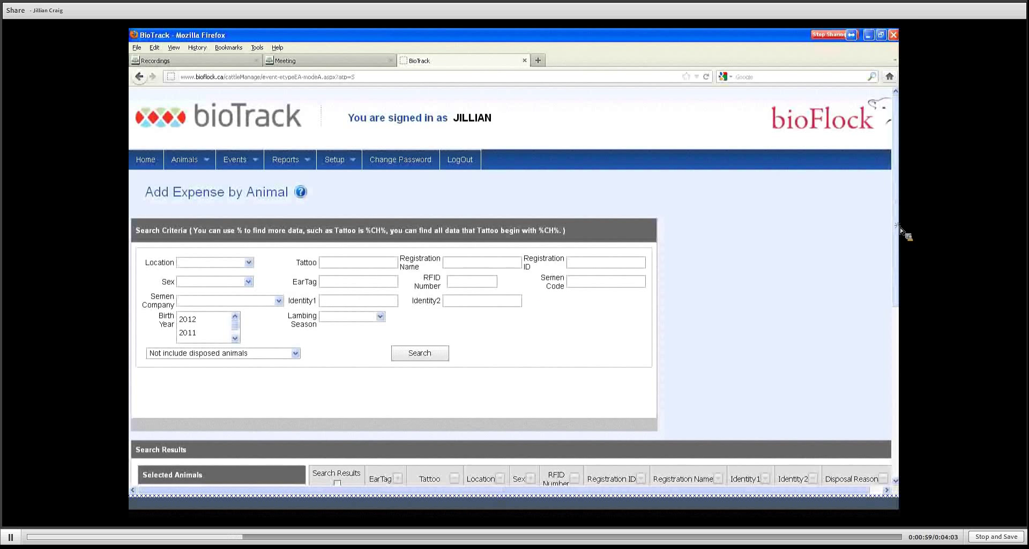
- Filter the animal search results to ear tags starting with G
{"action": "scroll", "coordinate": [902, 321], "scroll_direction": "down", "scroll_amount": 5}
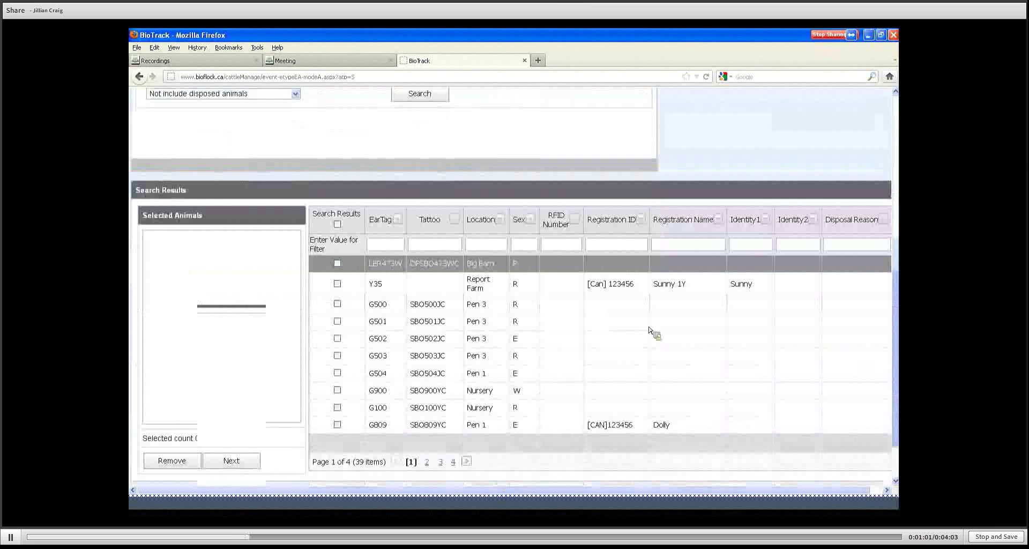
{"action": "left_click", "coordinate": [376, 248]}
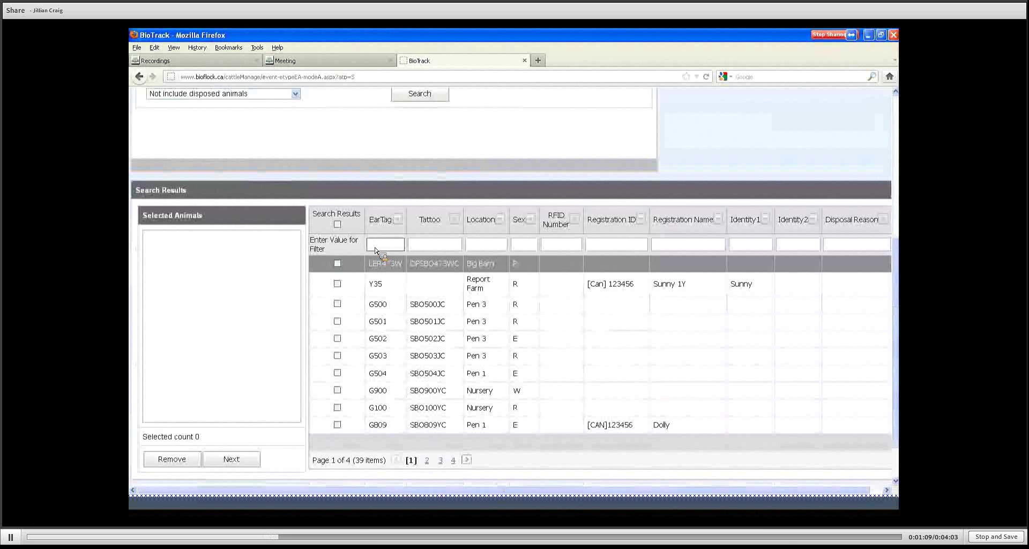
{"action": "type", "text": "G"}
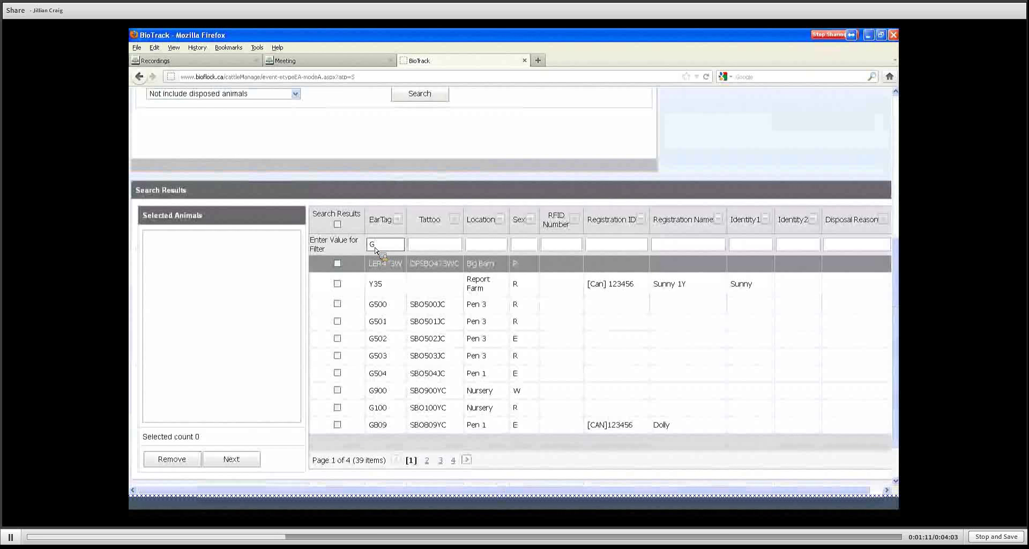
{"action": "key", "text": "Return"}
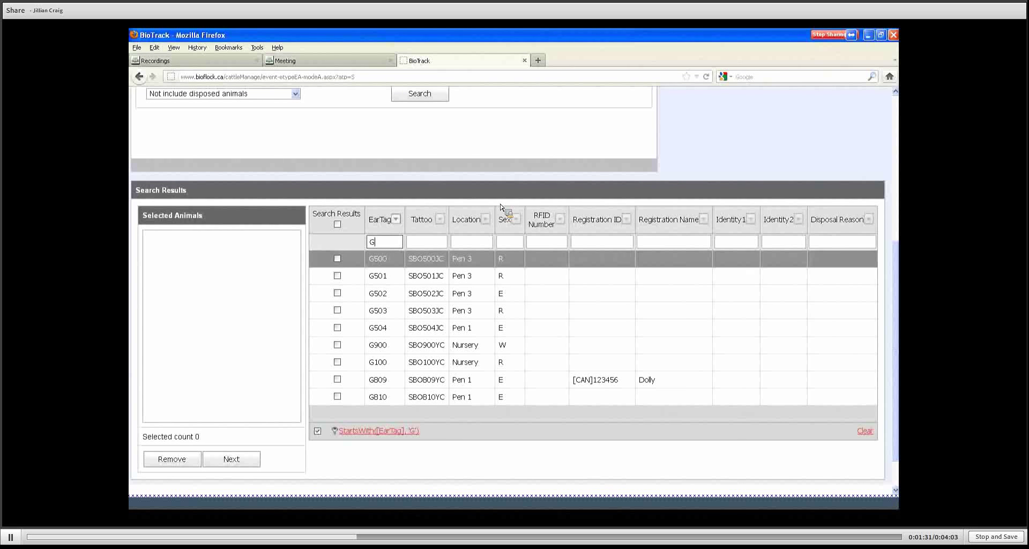
- Narrow the results to location "pen 3" and proceed to expense entry with all the listed animals selected
{"action": "left_click", "coordinate": [465, 244]}
{"action": "type", "text": "p"}
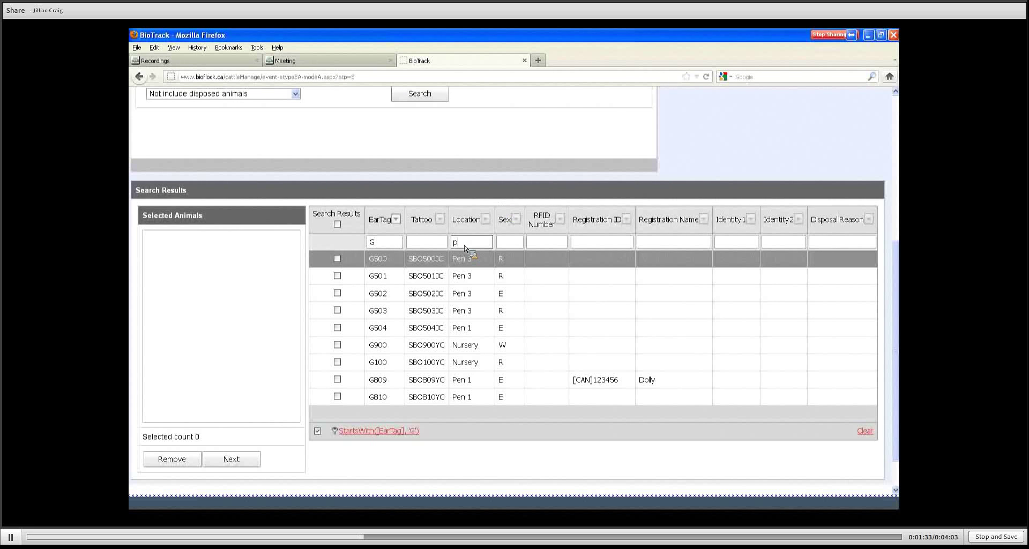
{"action": "type", "text": "en"}
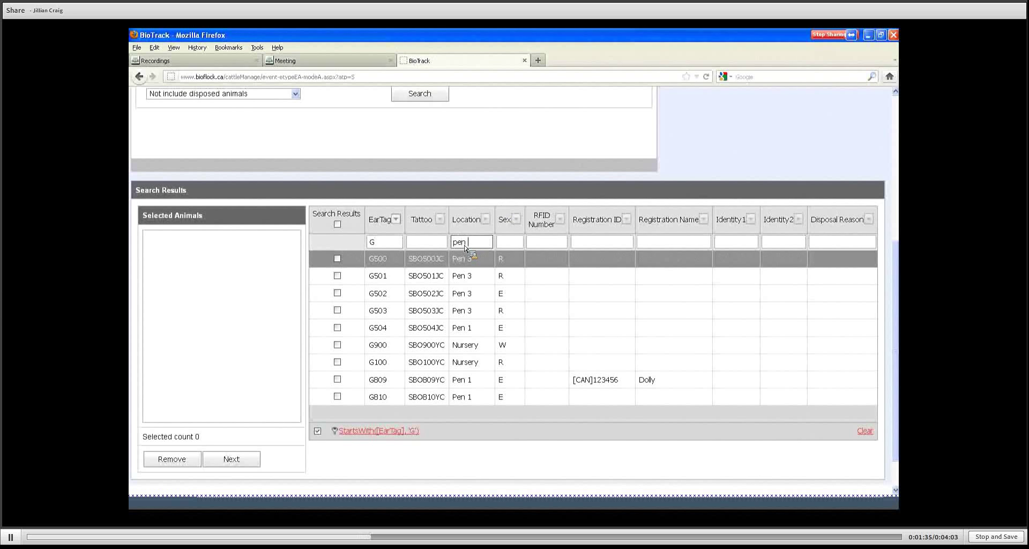
{"action": "type", "text": " 3"}
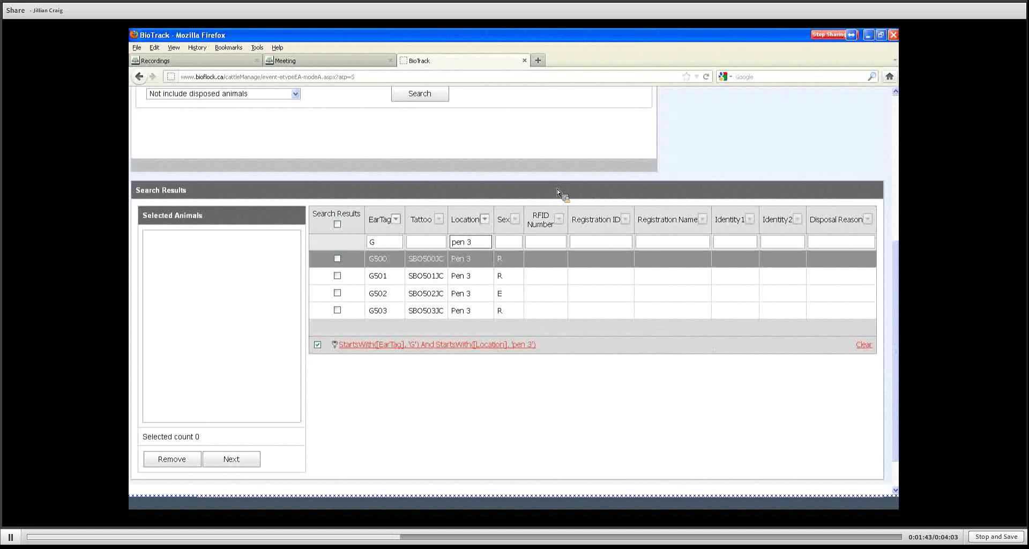
{"action": "left_click", "coordinate": [337, 224]}
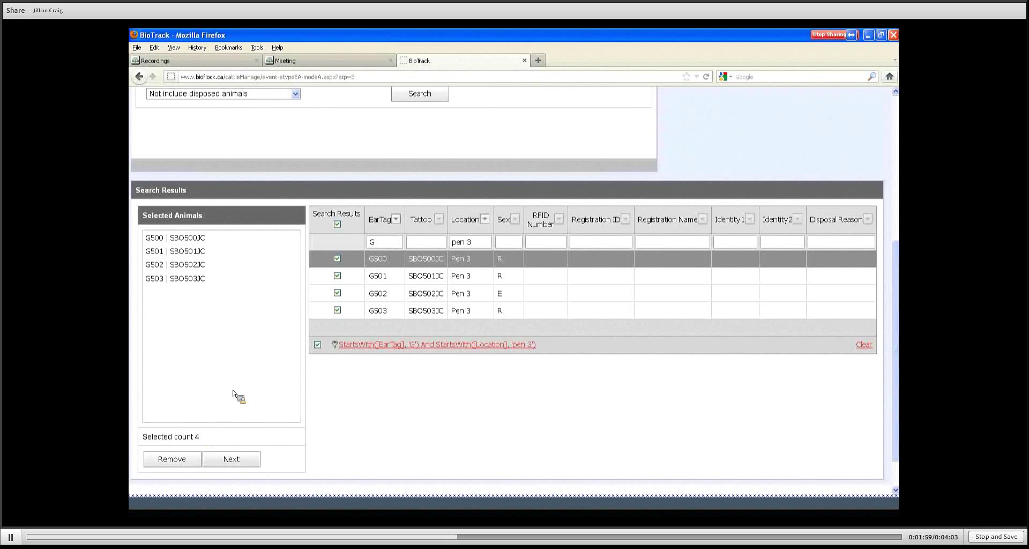
{"action": "left_click", "coordinate": [236, 461]}
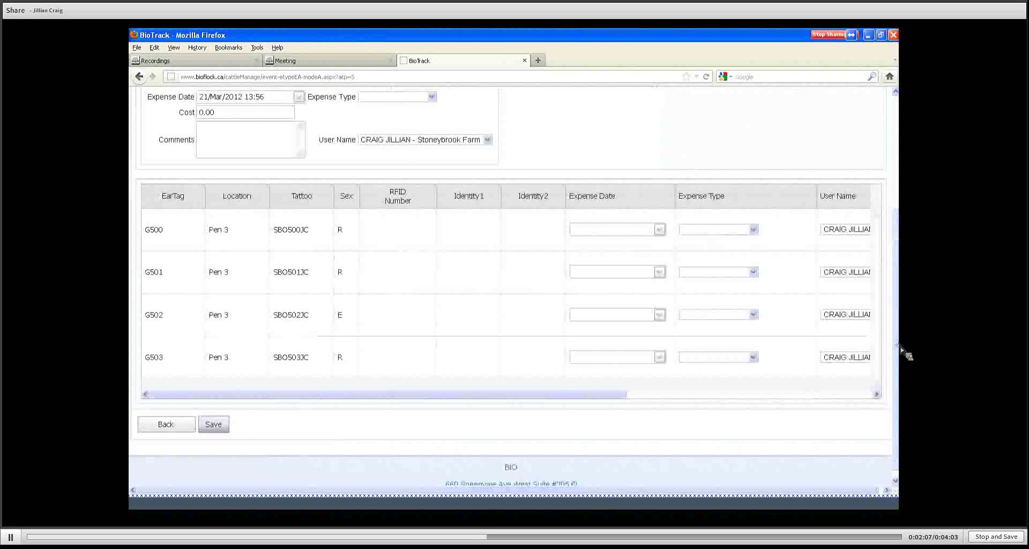
- Set the default expense date to 21/Mar/2012 and the default expense type to Feed
{"action": "scroll", "coordinate": [907, 259], "scroll_direction": "up", "scroll_amount": 3}
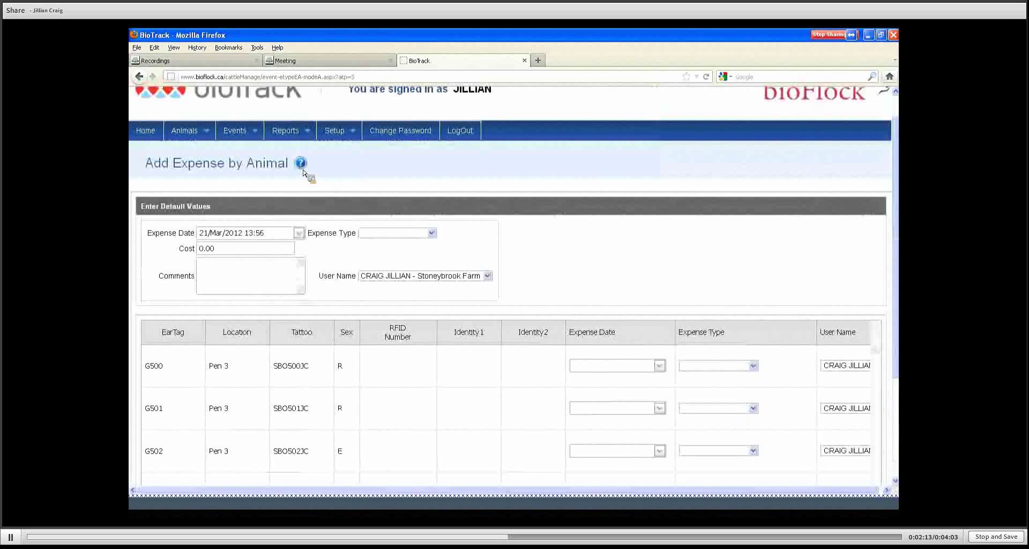
{"action": "left_click", "coordinate": [298, 233]}
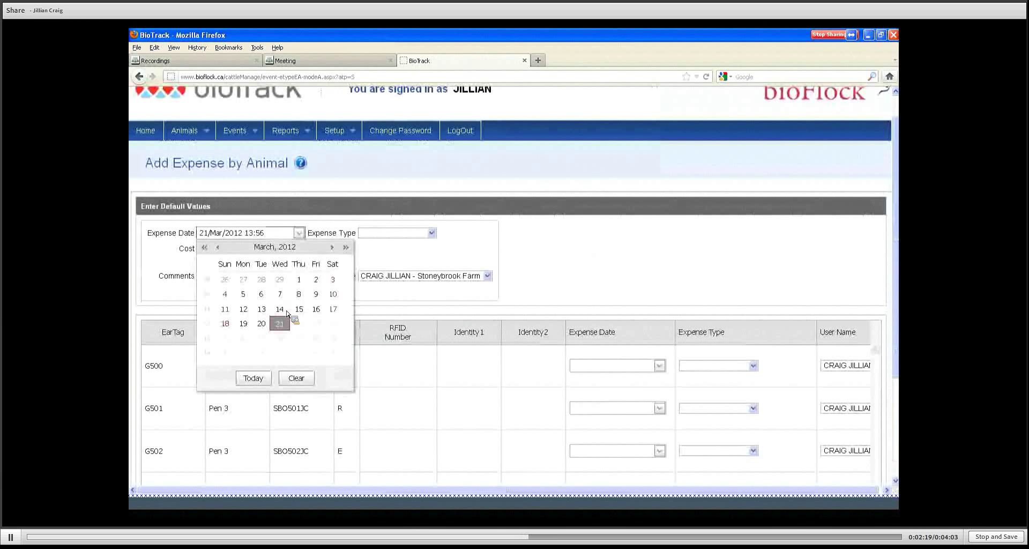
{"action": "left_click", "coordinate": [280, 323]}
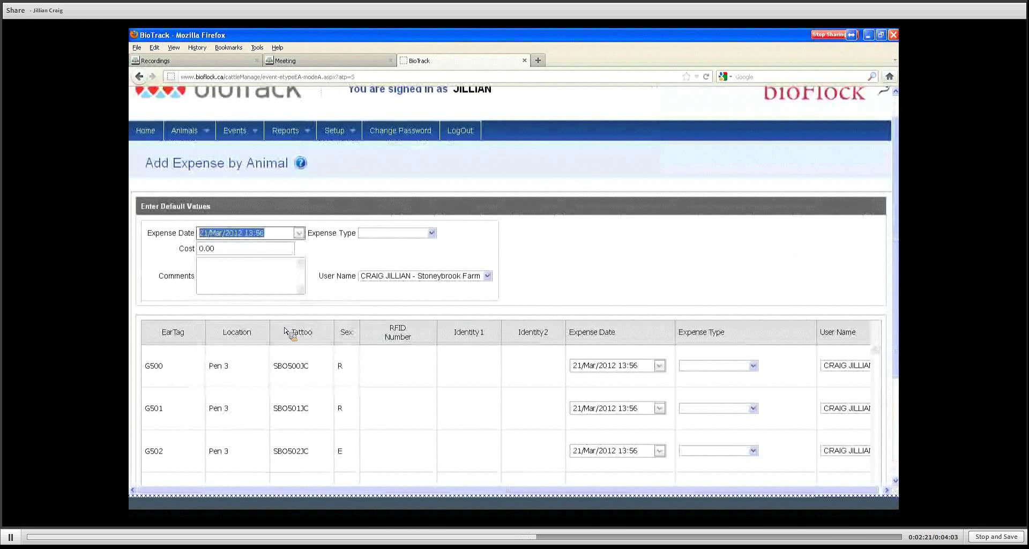
{"action": "left_click", "coordinate": [431, 233]}
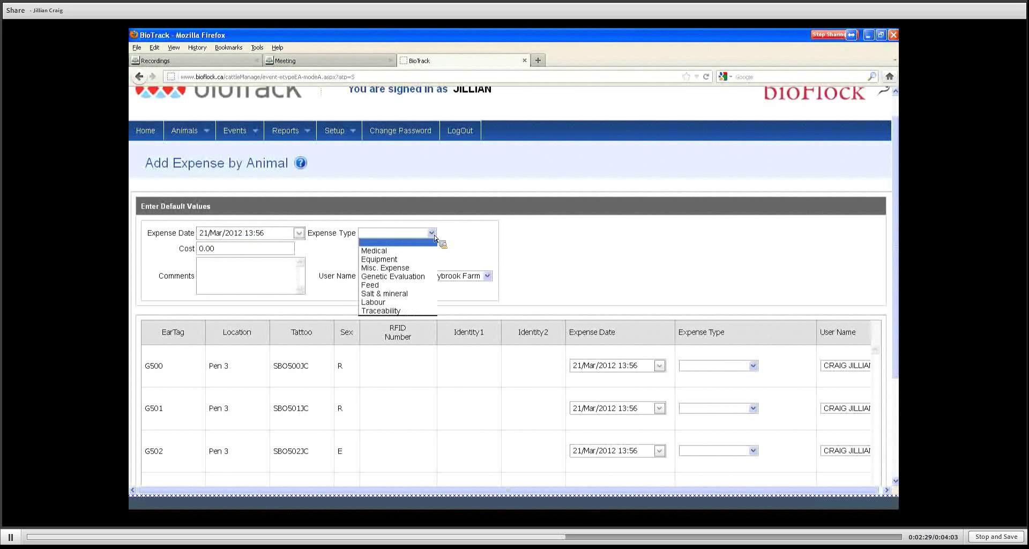
{"action": "left_click", "coordinate": [413, 286]}
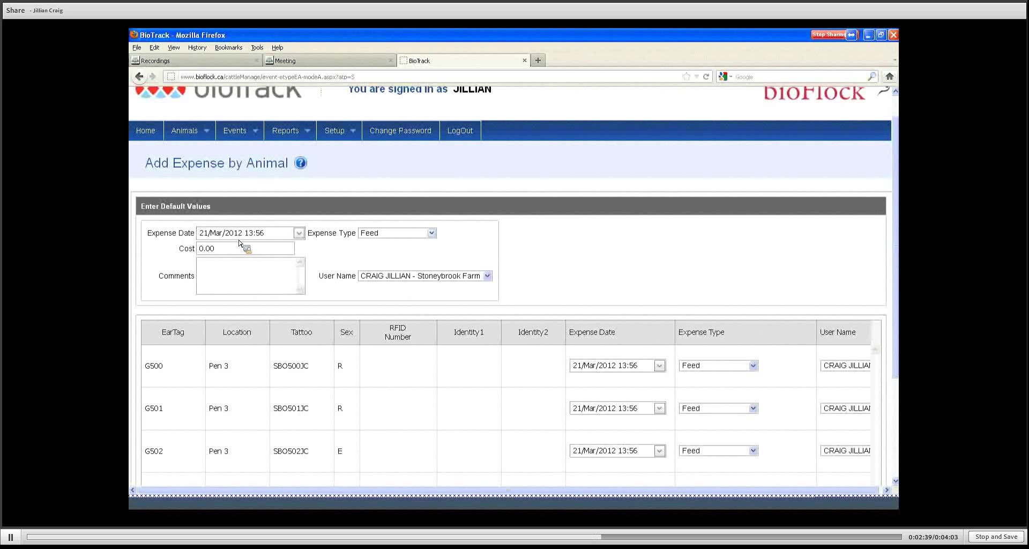
- Enter a default cost of 125.00, divided between the selected animals, with the default comment "Creep ration"
{"action": "left_click", "coordinate": [221, 251]}
{"action": "key", "text": "BackSpace"}
{"action": "key", "text": "BackSpace"}
{"action": "key", "text": "BackSpace"}
{"action": "key", "text": "BackSpace"}
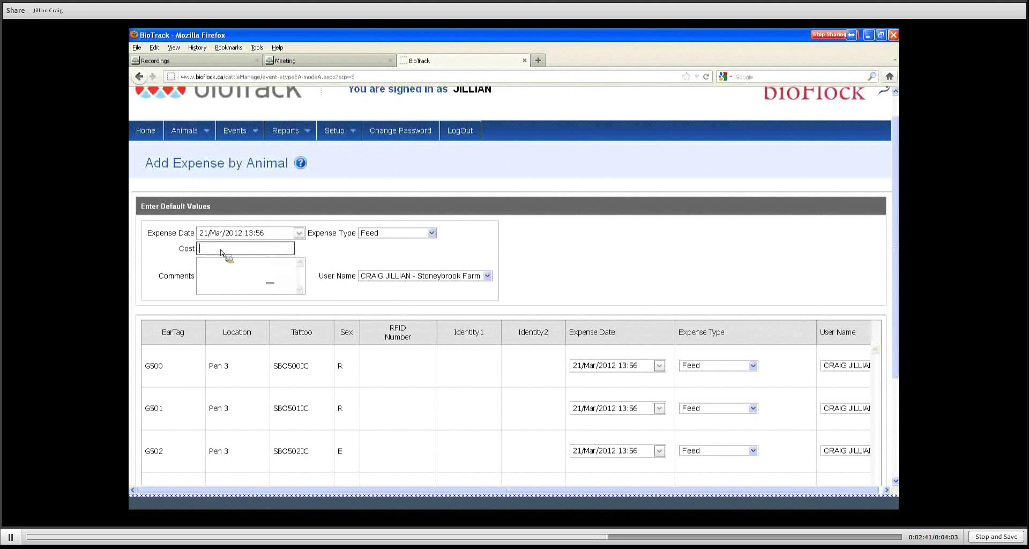
{"action": "type", "text": "125."}
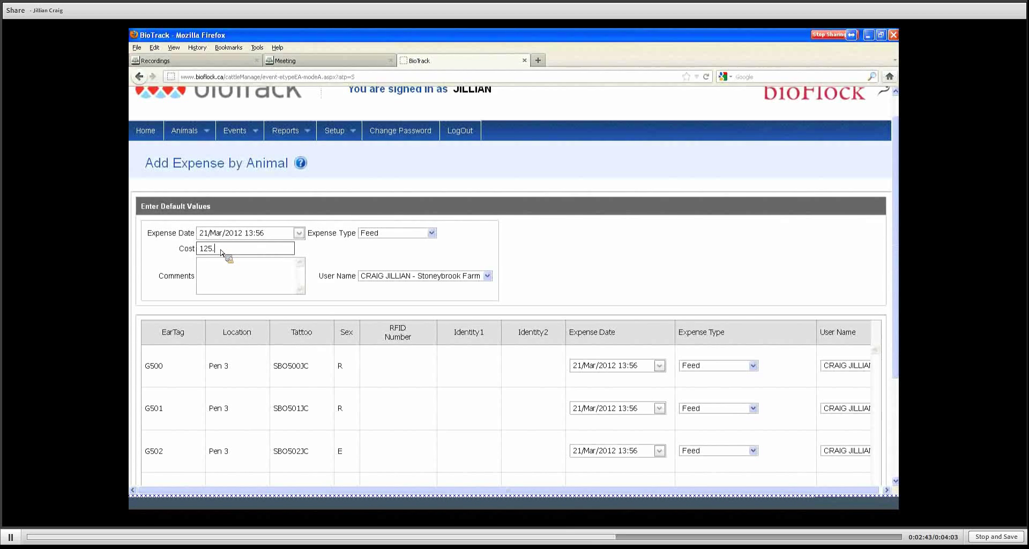
{"action": "type", "text": "00"}
{"action": "left_click", "coordinate": [333, 254]}
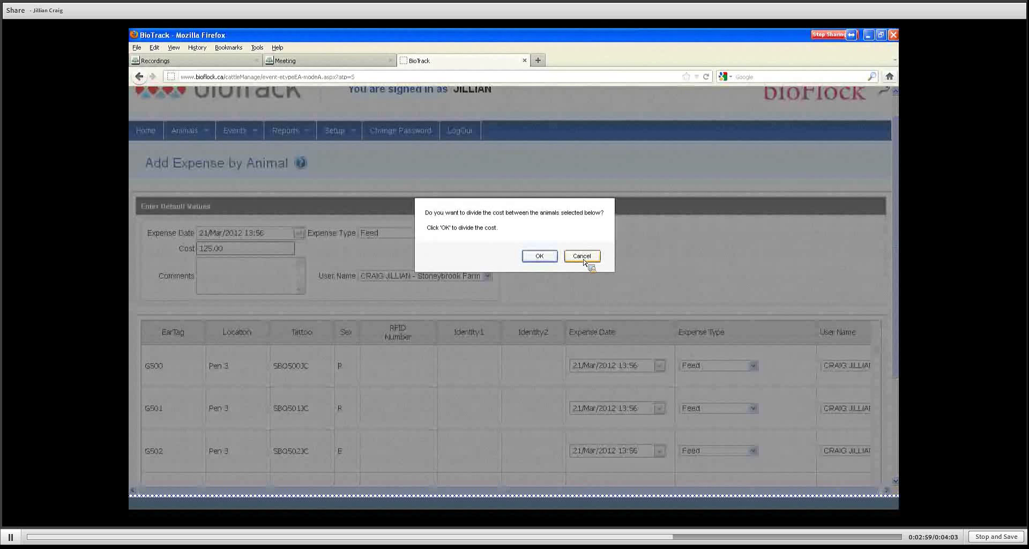
{"action": "left_click", "coordinate": [539, 256]}
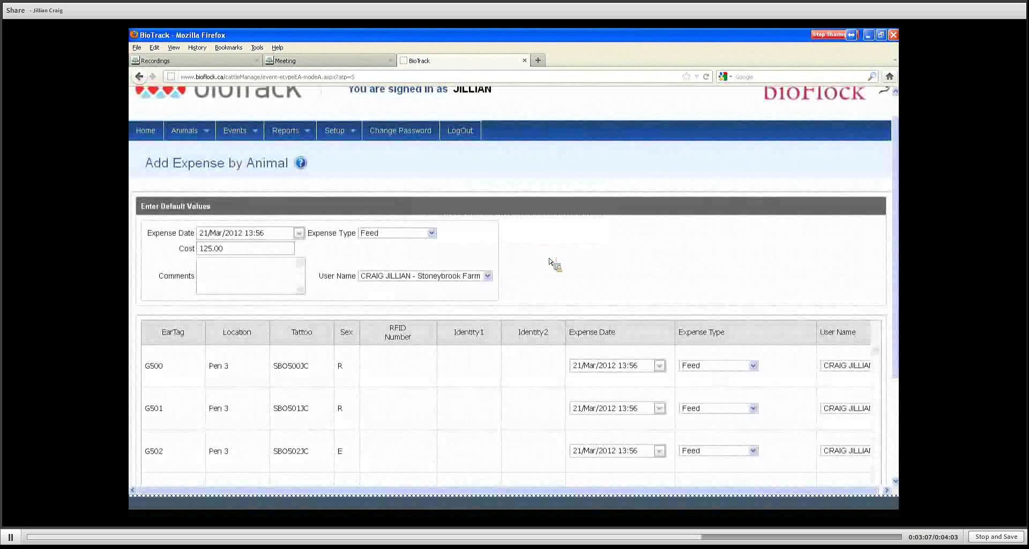
{"action": "left_click", "coordinate": [248, 278]}
{"action": "type", "text": "Creep ration"}
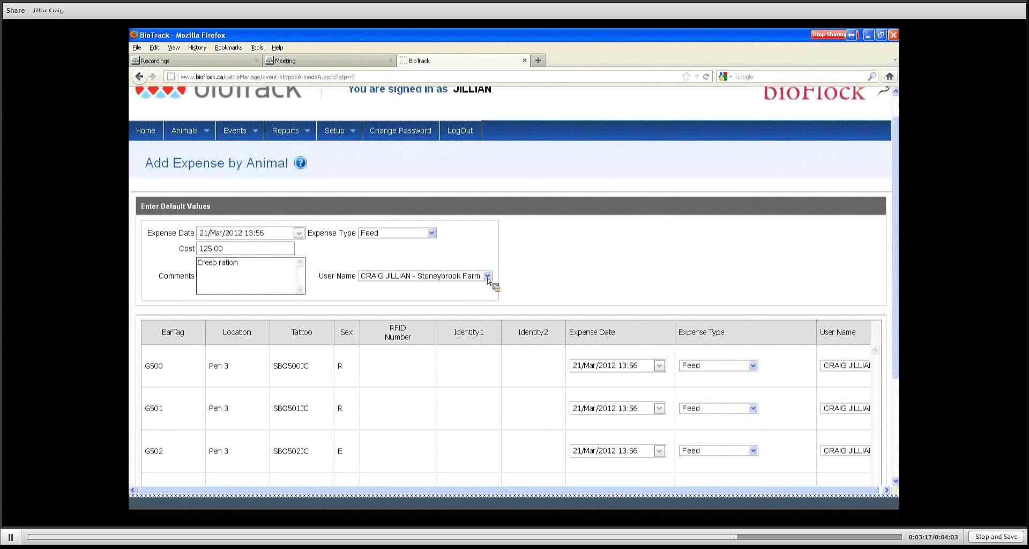
- Change the comment of animal G500 to "Ewe ration" and save the expense records
{"action": "left_click_drag", "start_coordinate": [902, 270], "coordinate": [900, 332]}
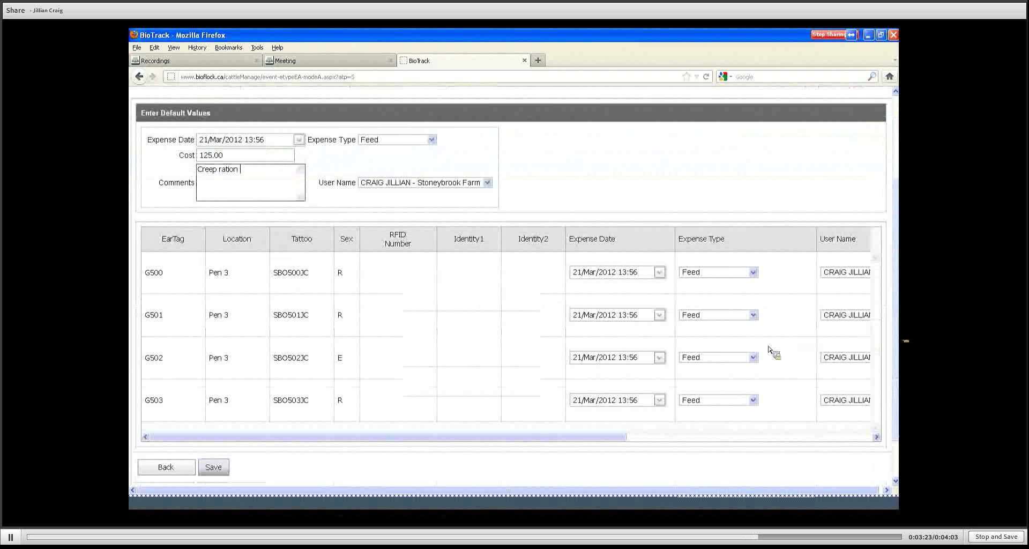
{"action": "left_click", "coordinate": [398, 274]}
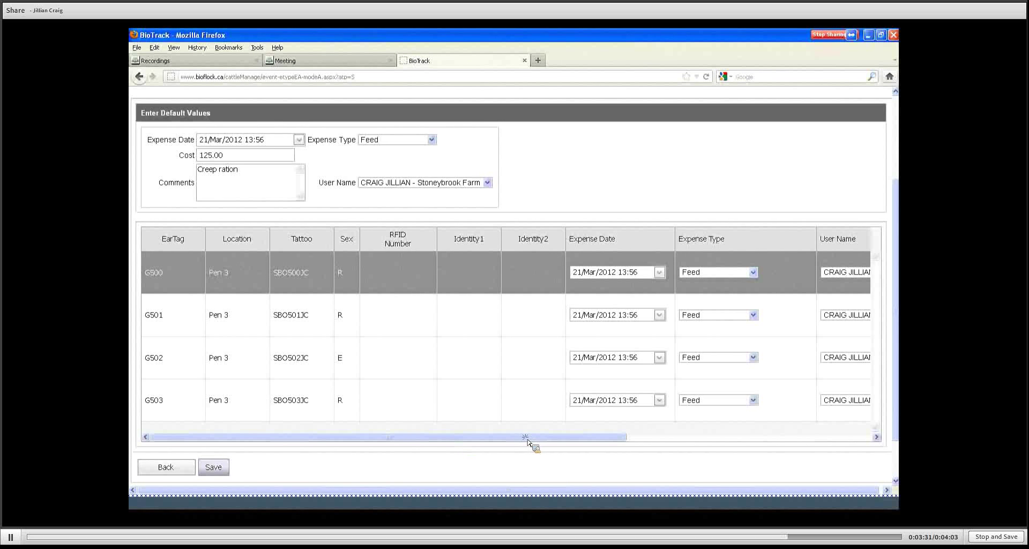
{"action": "left_click_drag", "start_coordinate": [528, 441], "coordinate": [616, 445]}
{"action": "left_click_drag", "start_coordinate": [718, 447], "coordinate": [718, 449]}
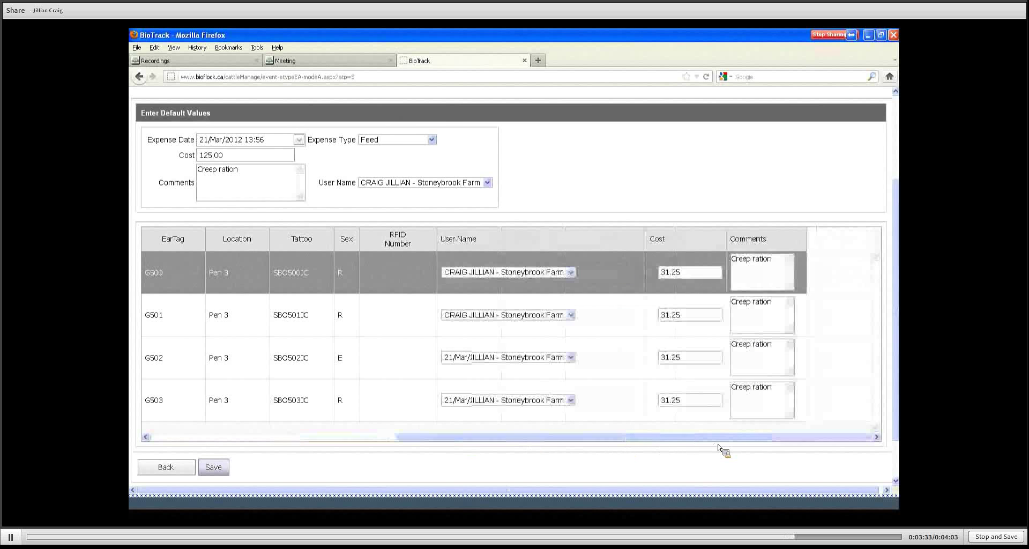
{"action": "double_click", "coordinate": [752, 265]}
{"action": "left_click_drag", "start_coordinate": [752, 265], "coordinate": [732, 263]}
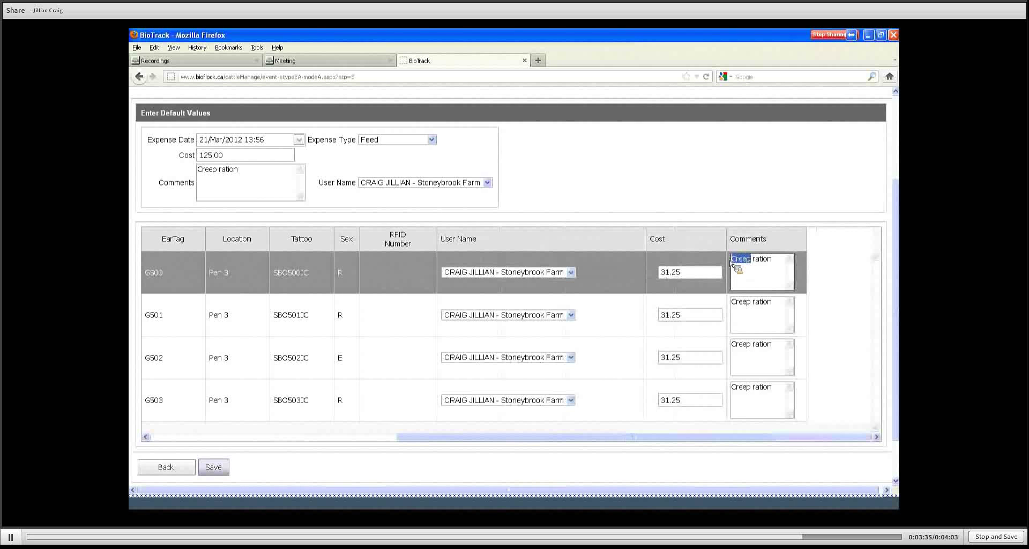
{"action": "type", "text": "Ewe"}
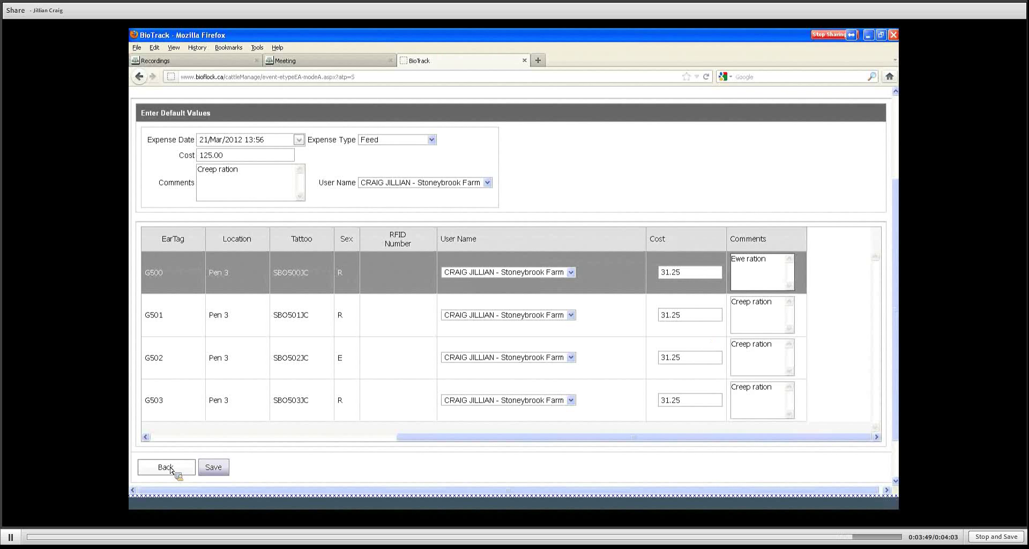
{"action": "left_click", "coordinate": [225, 471]}
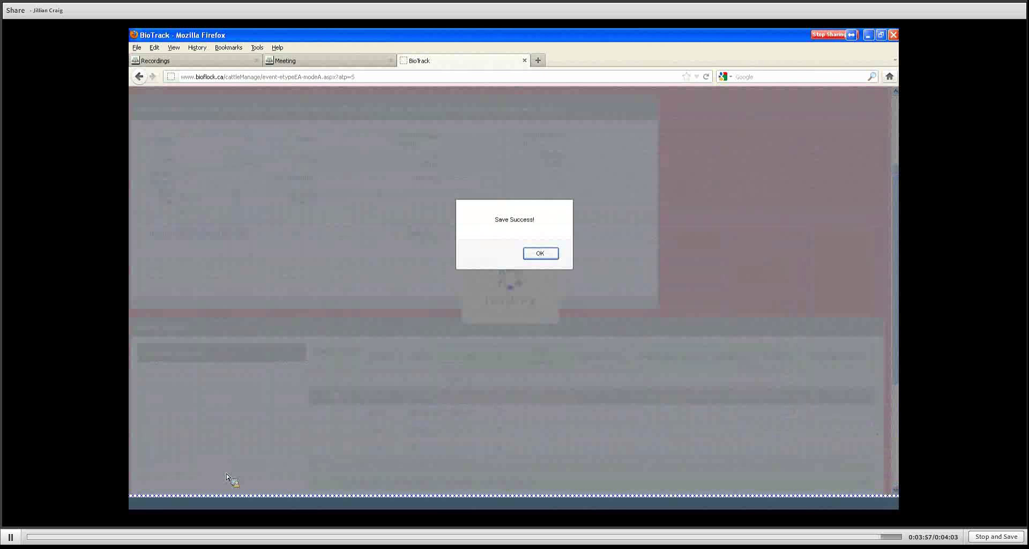
{"action": "key", "text": "Return"}
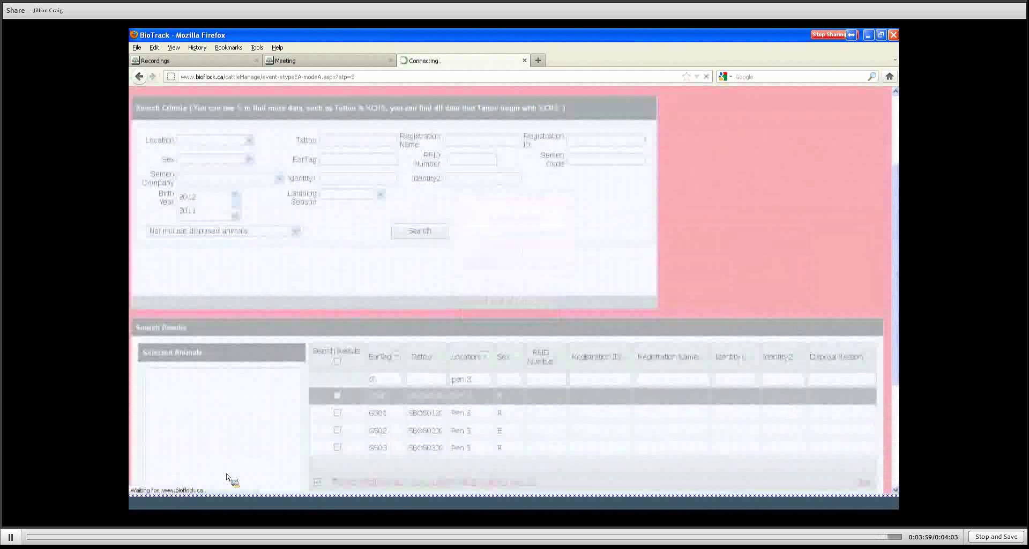